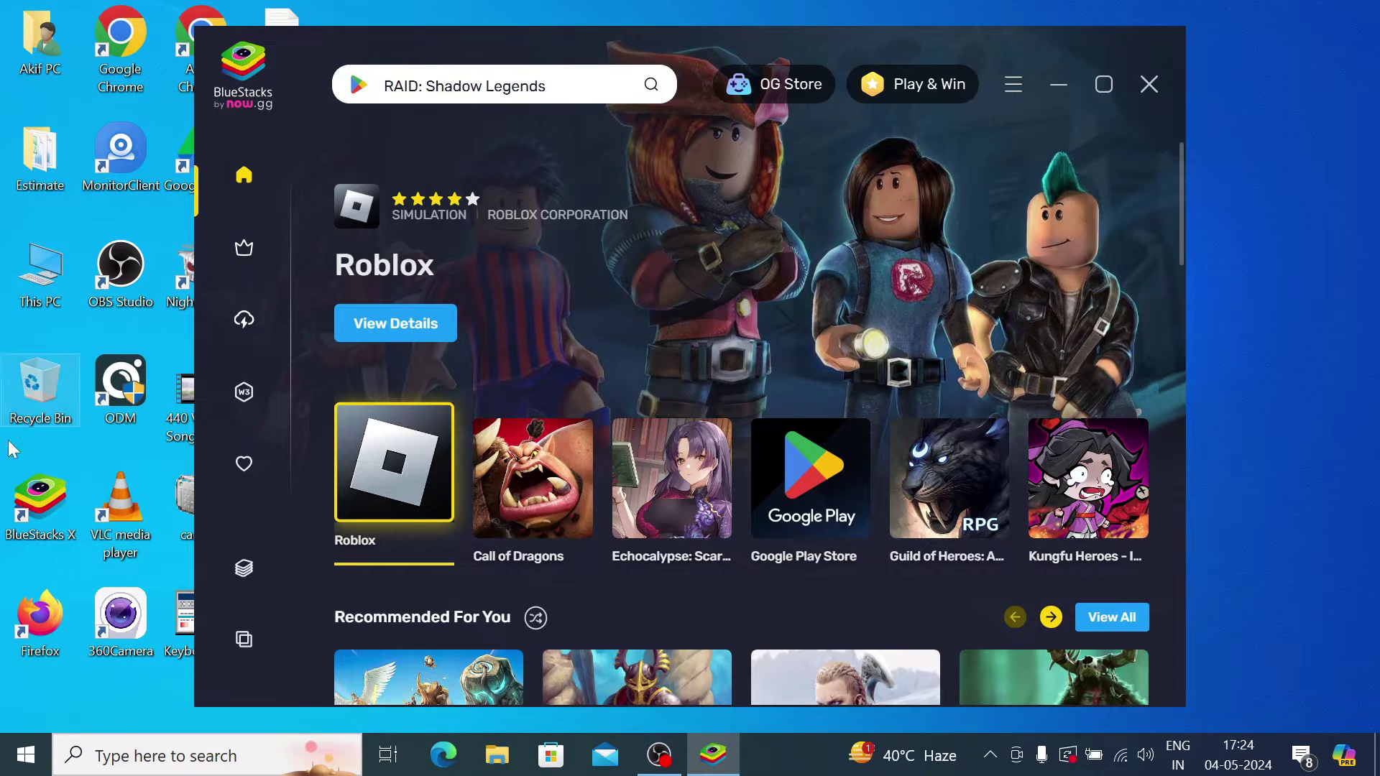
- Launch the BlueStacks App Player from the BlueStacks X sidebar
click(245, 582)
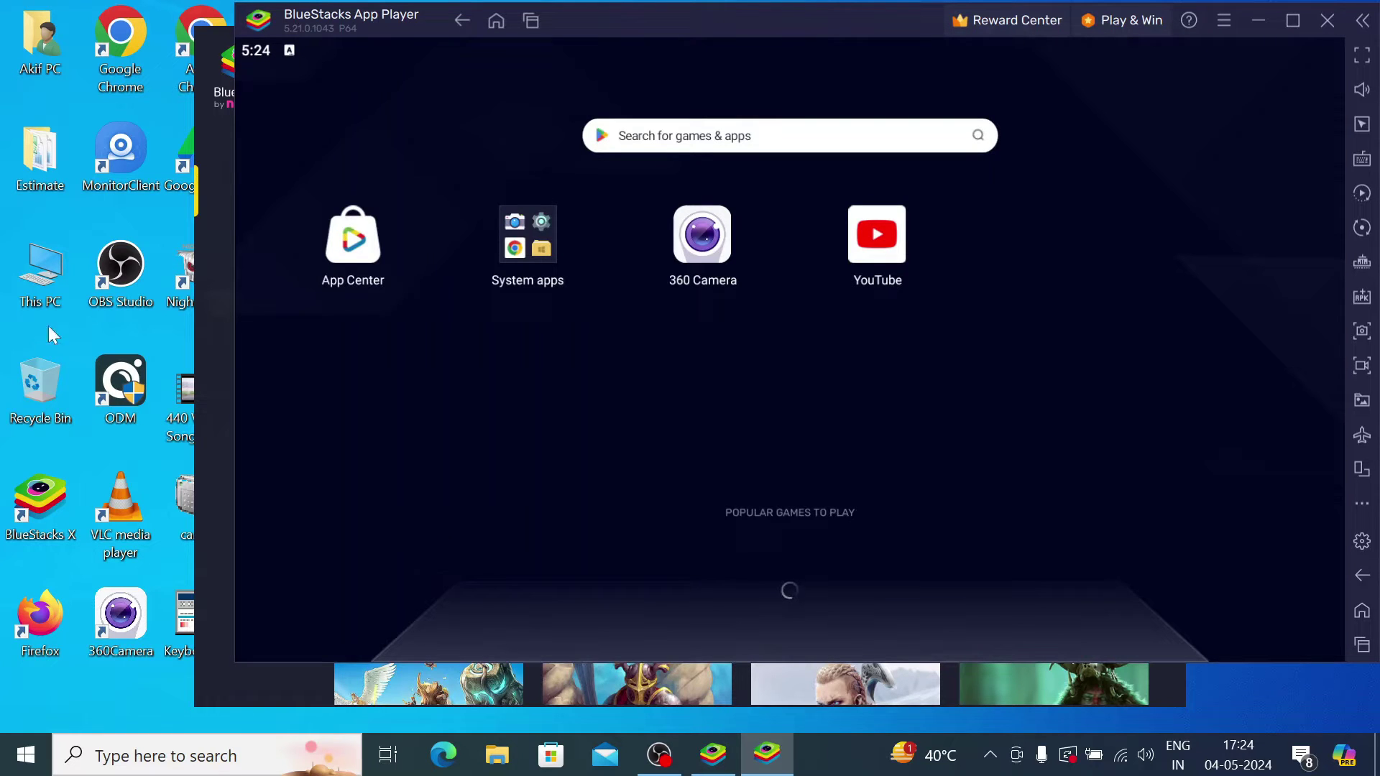
- Open Google Play Store from the System apps folder
click(519, 248)
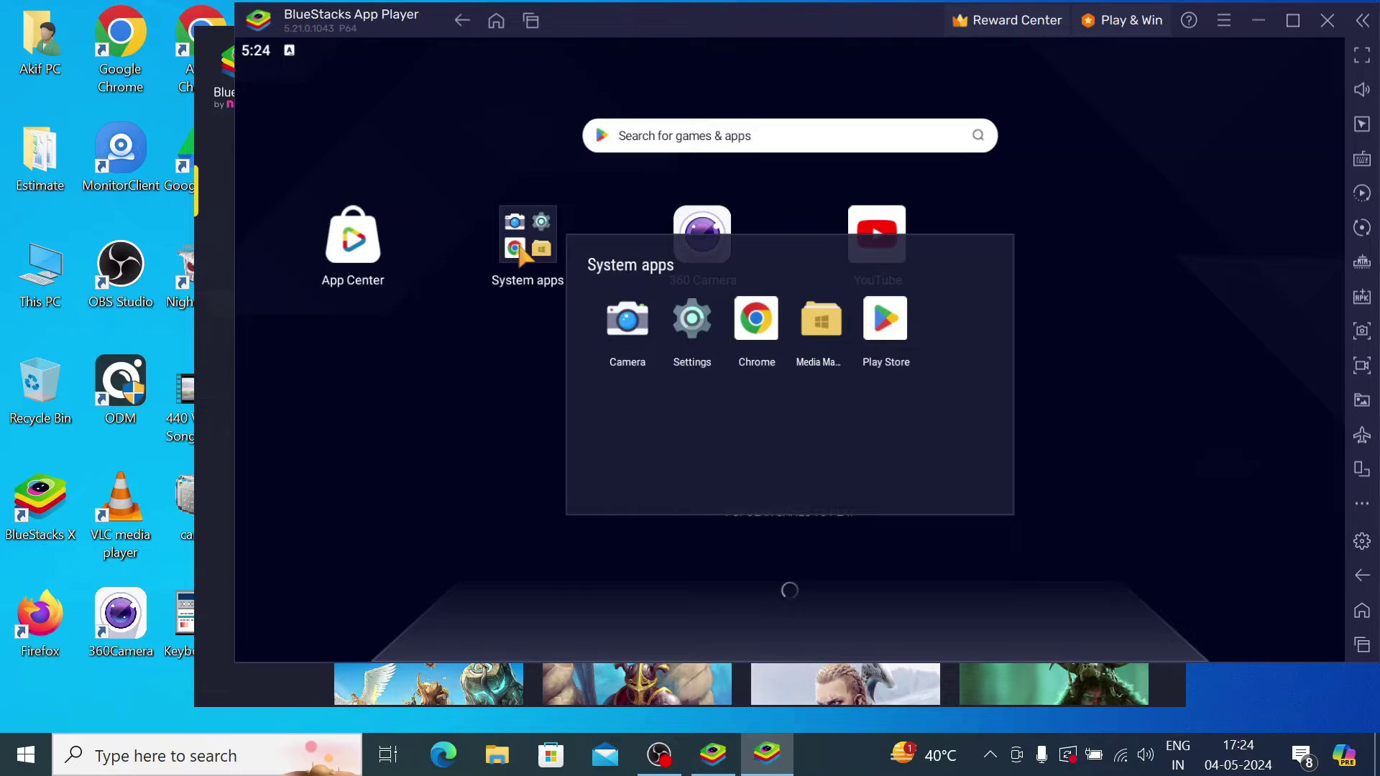
click(894, 324)
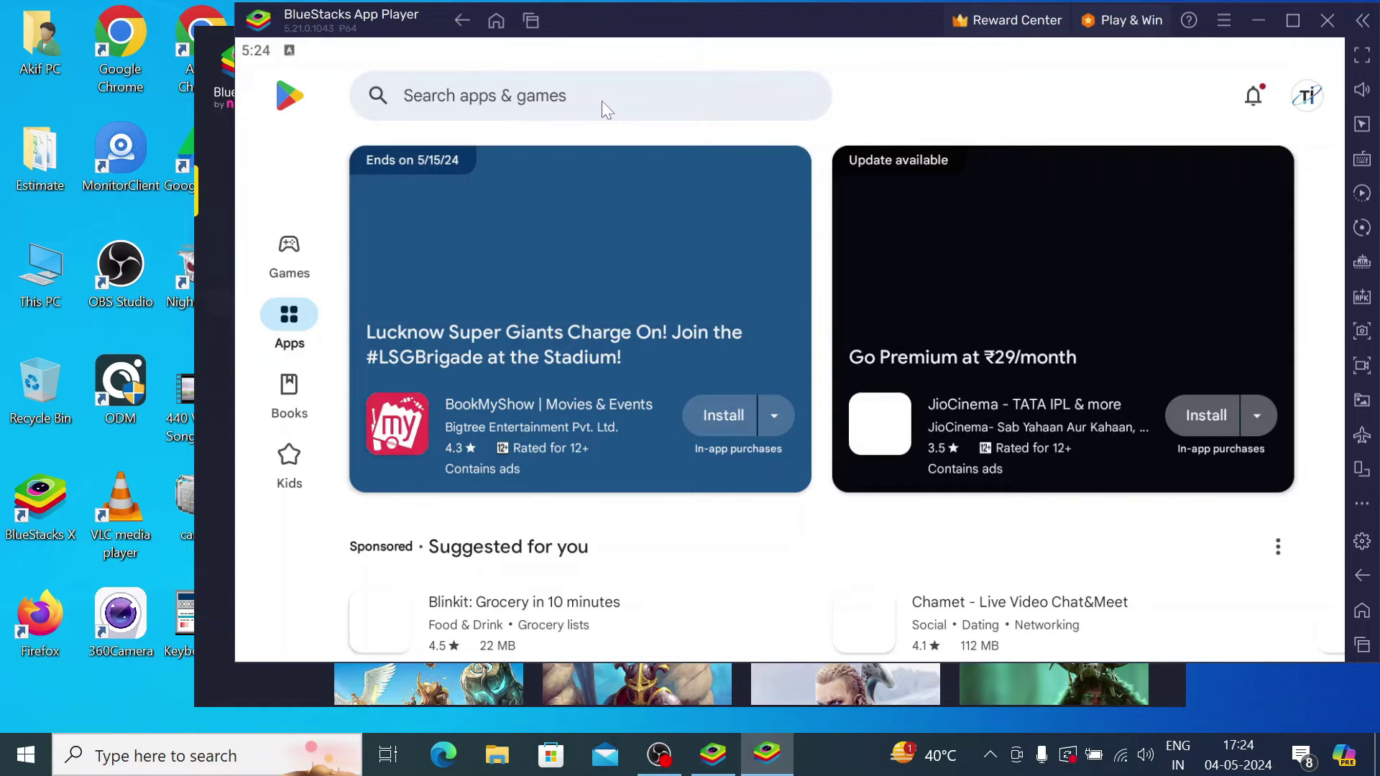
- Search the Play Store for 'cmob' and open the cMOB-20 details page
click(602, 102)
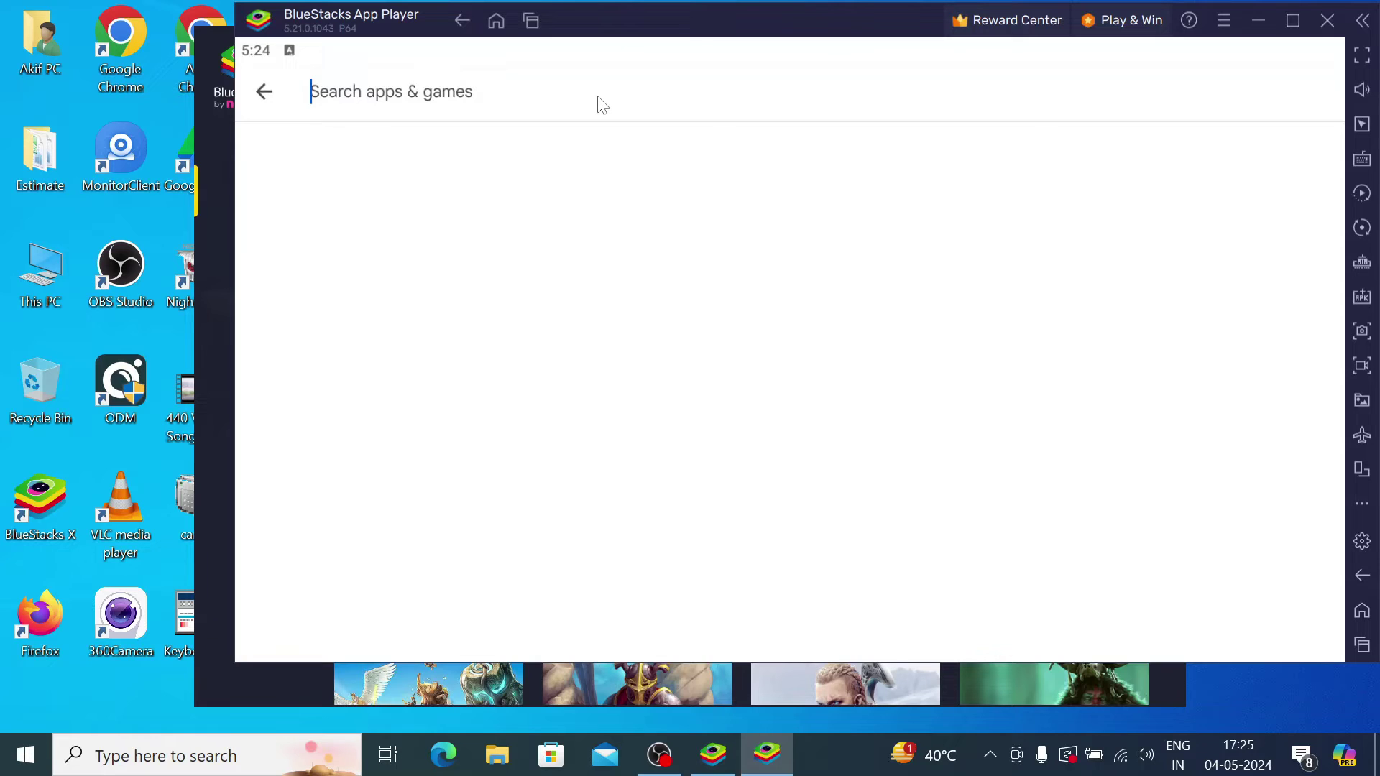
text(cmo)
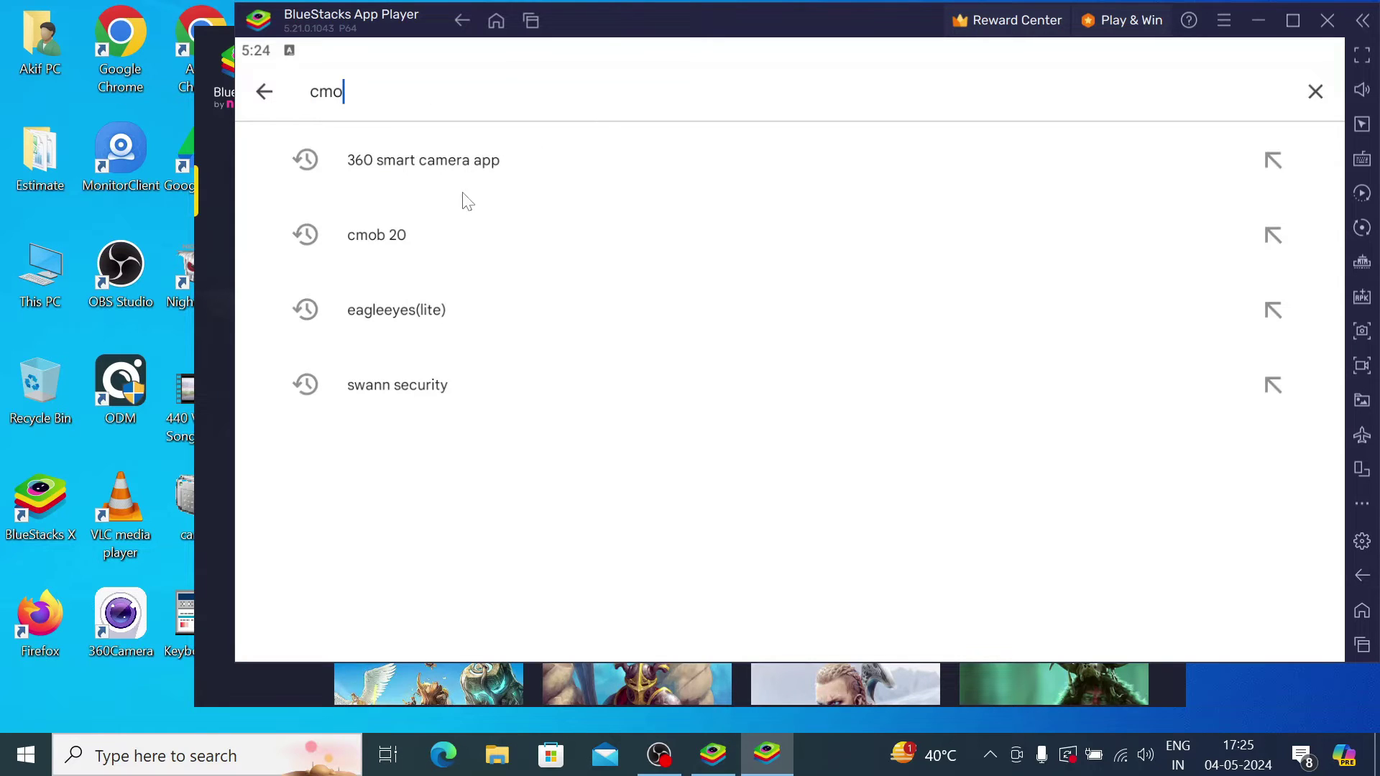
click(387, 236)
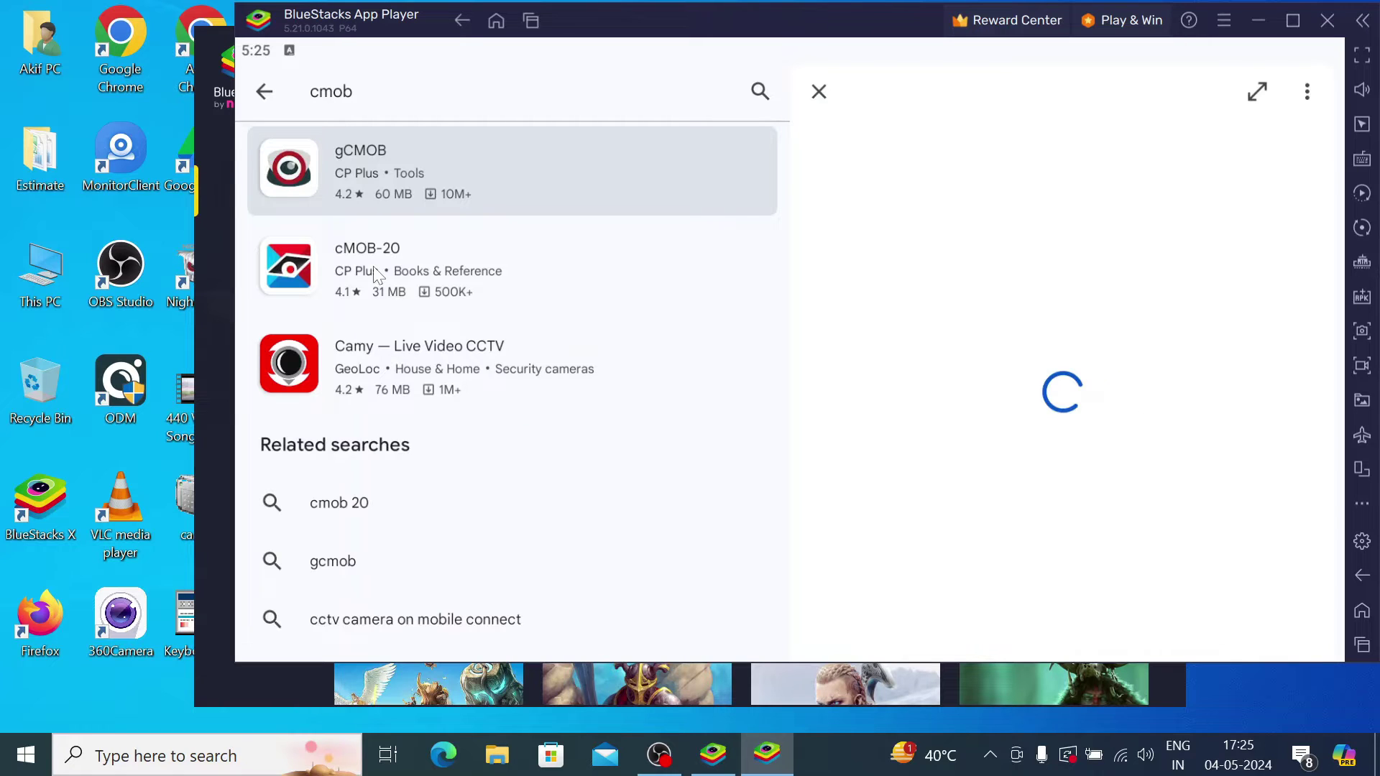
click(375, 273)
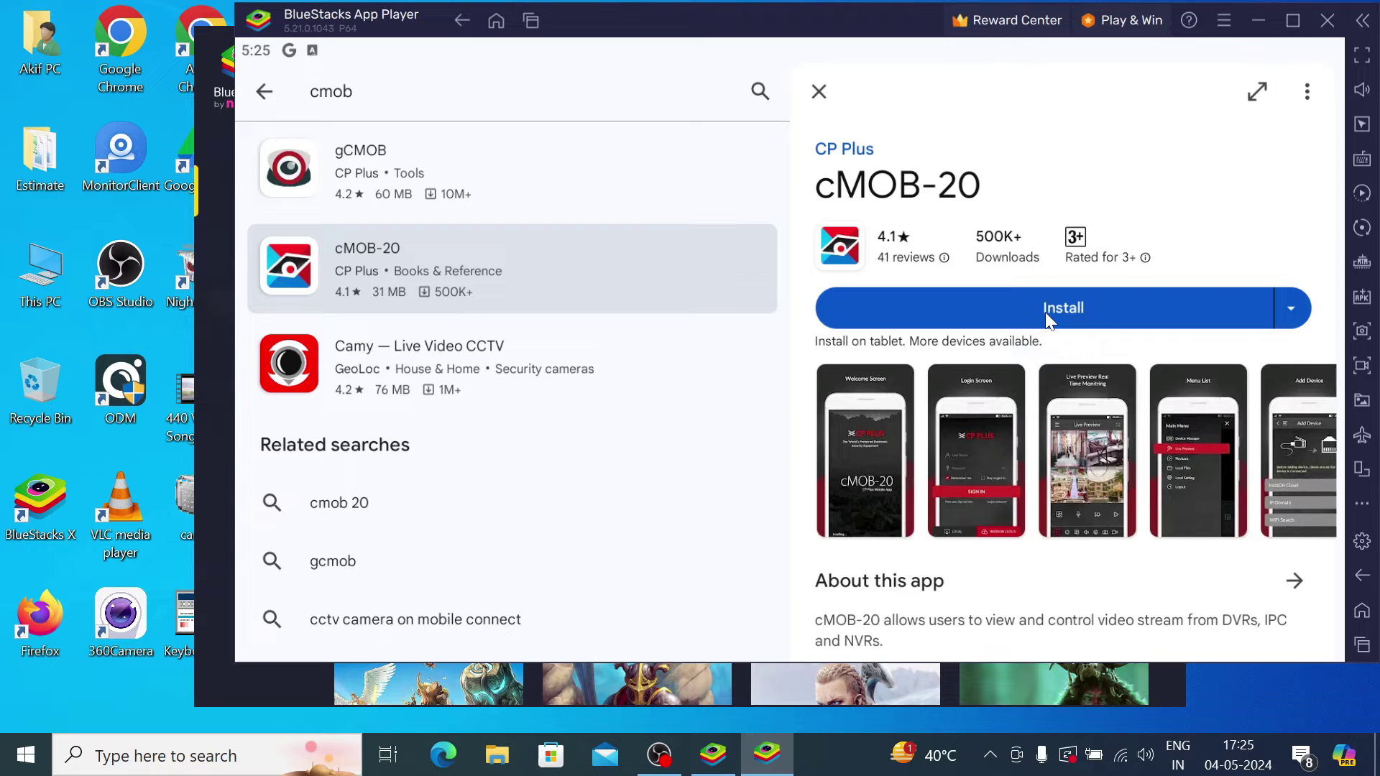
- Install cMOB-20, connecting the PC to the 5G Wi-Fi network so the download finishes
click(1046, 312)
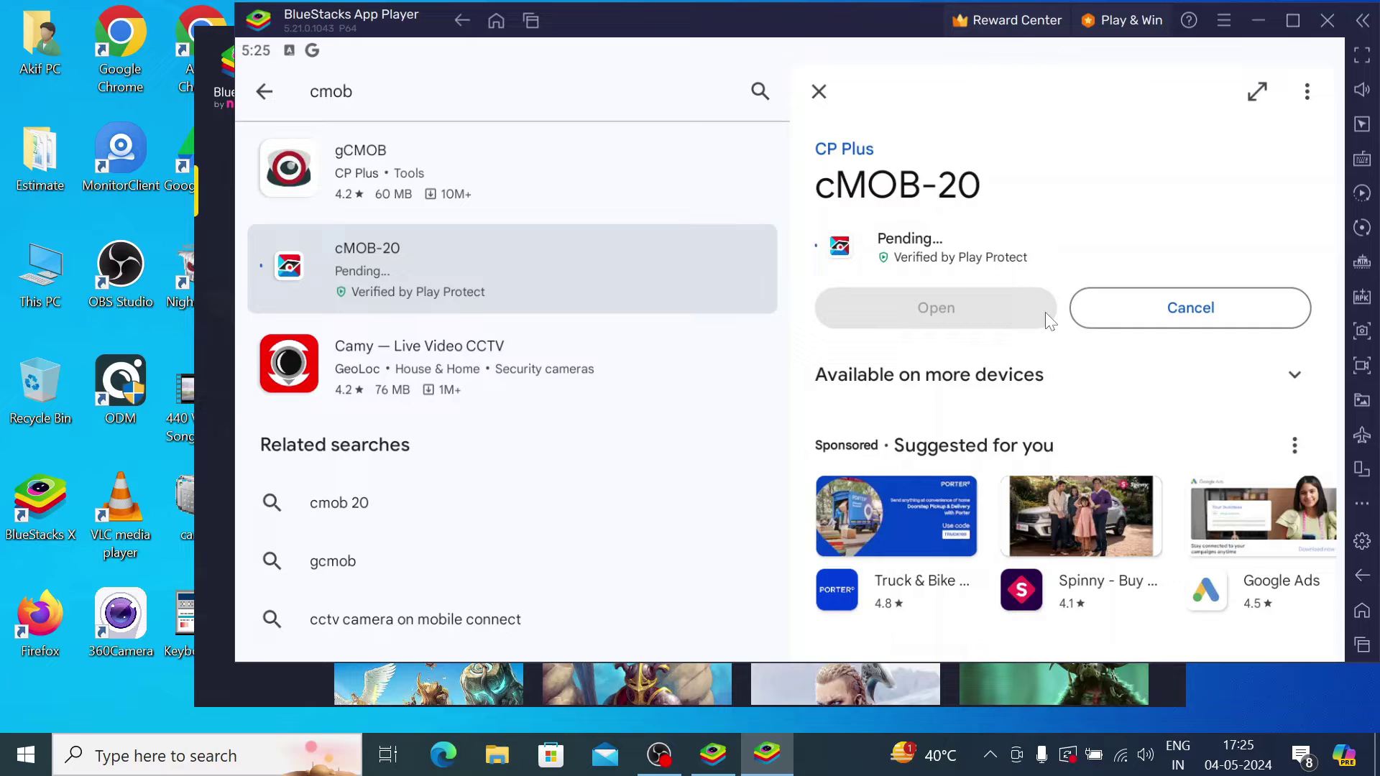
click(1120, 756)
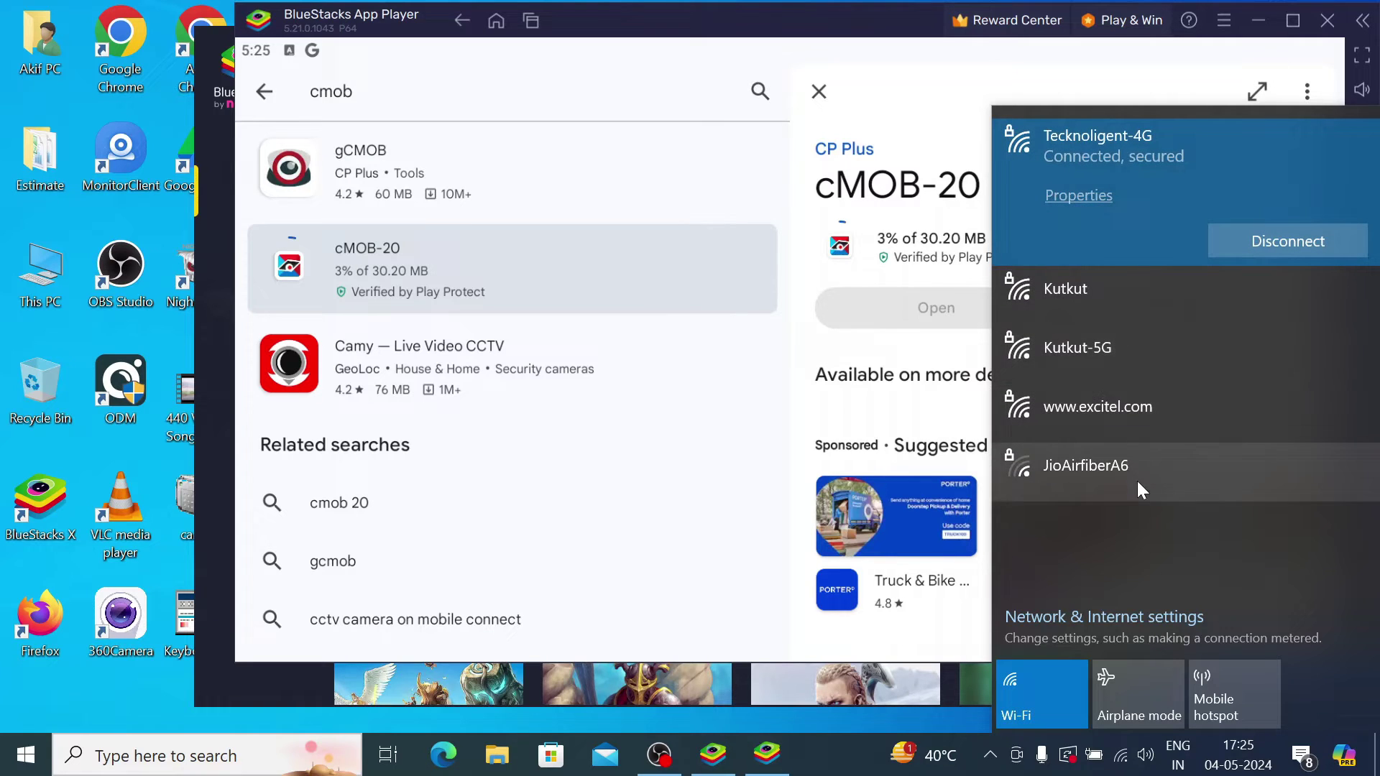
click(1119, 294)
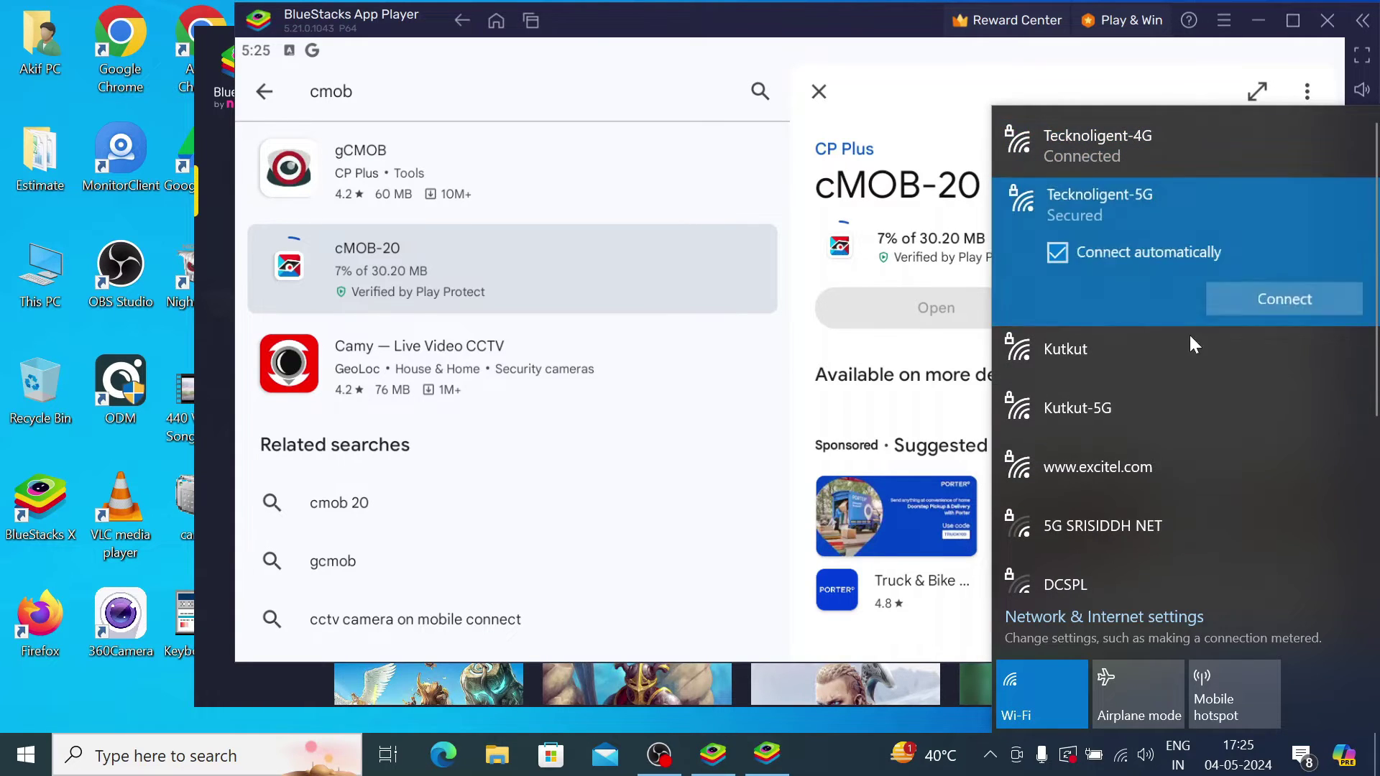
click(1279, 309)
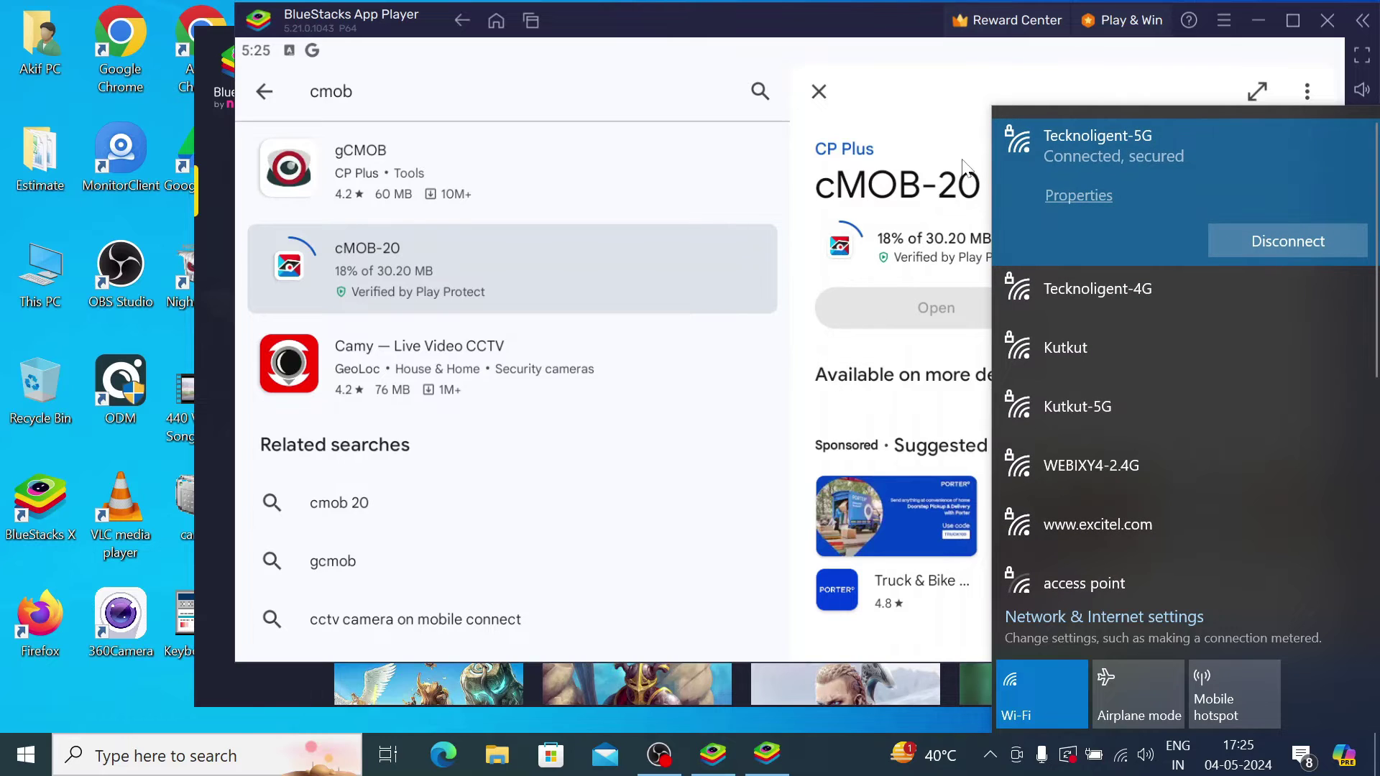
click(968, 105)
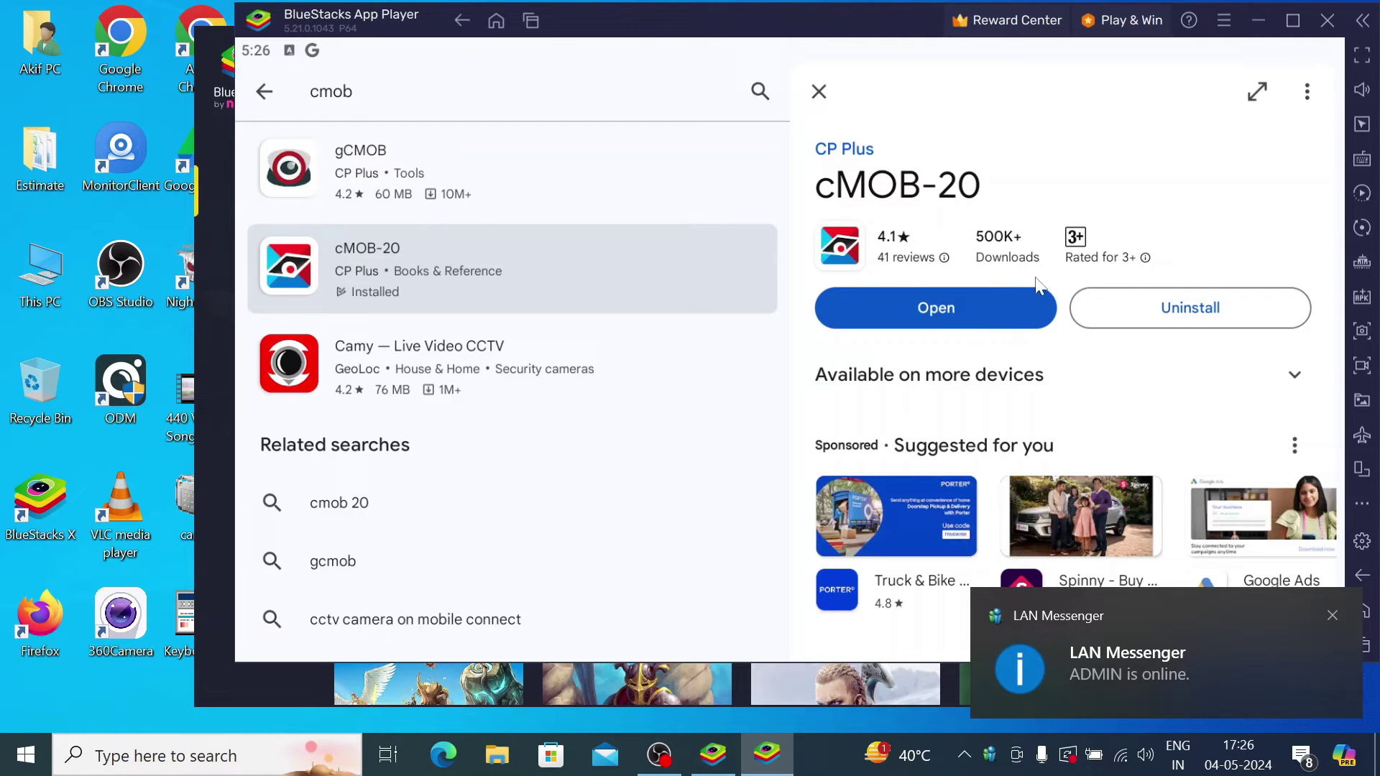
- Restore the App Player, launch cMOB-20 and allow its access to photos and files
click(1256, 29)
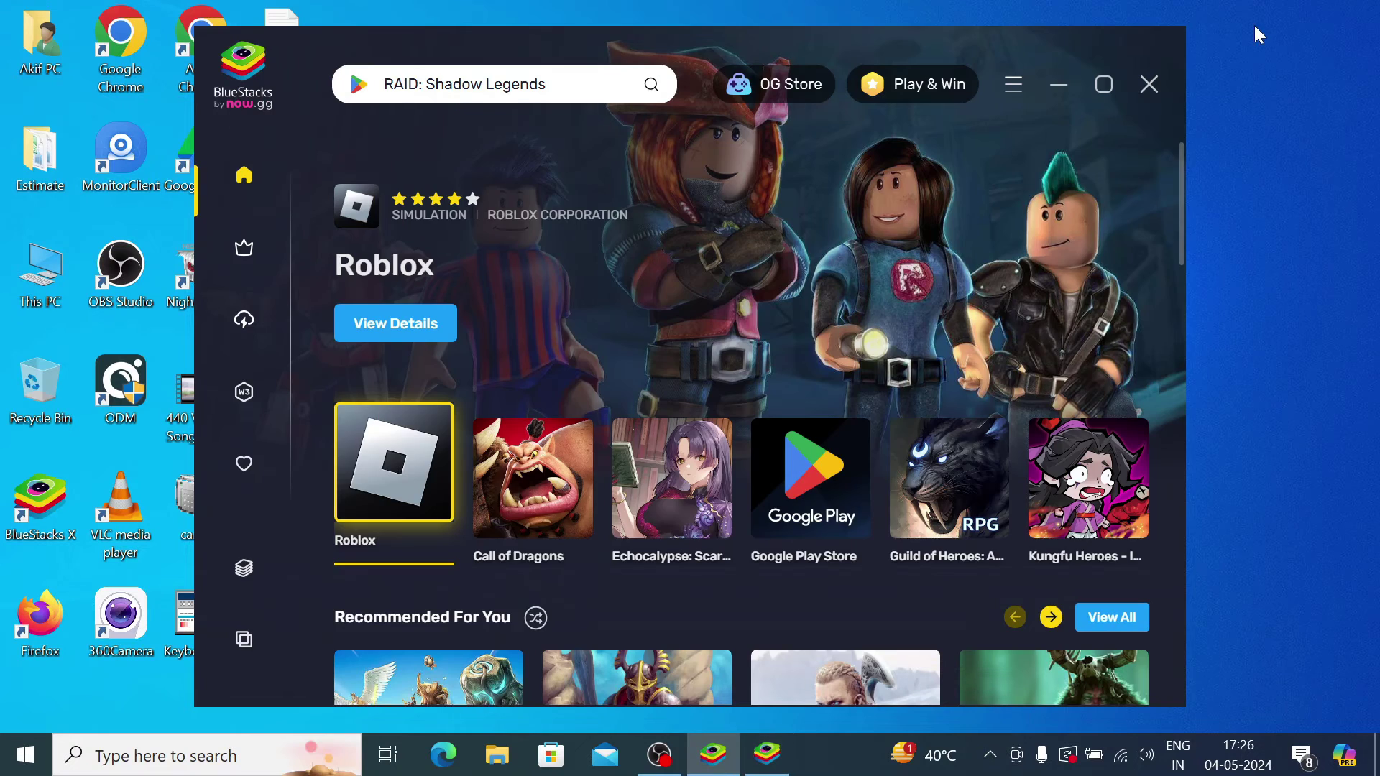
click(1069, 85)
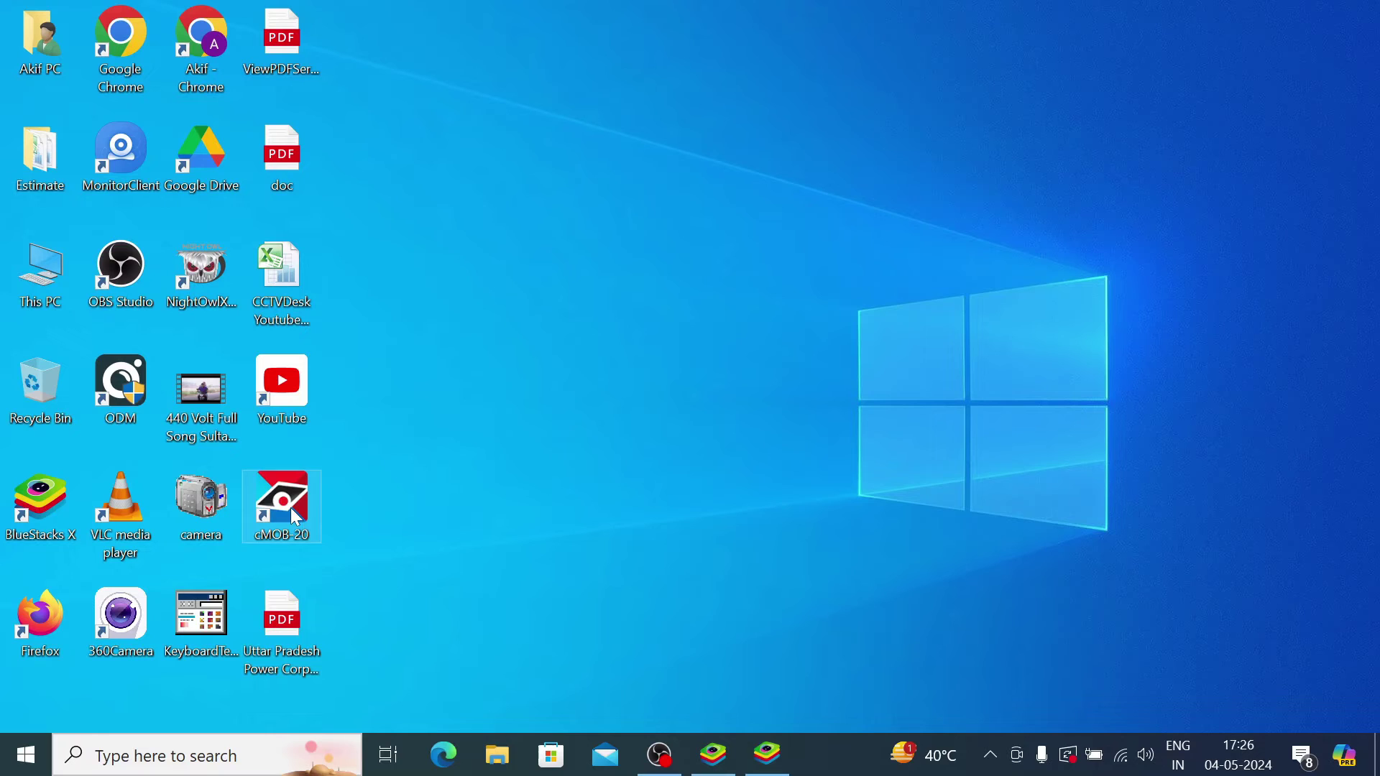
click(779, 759)
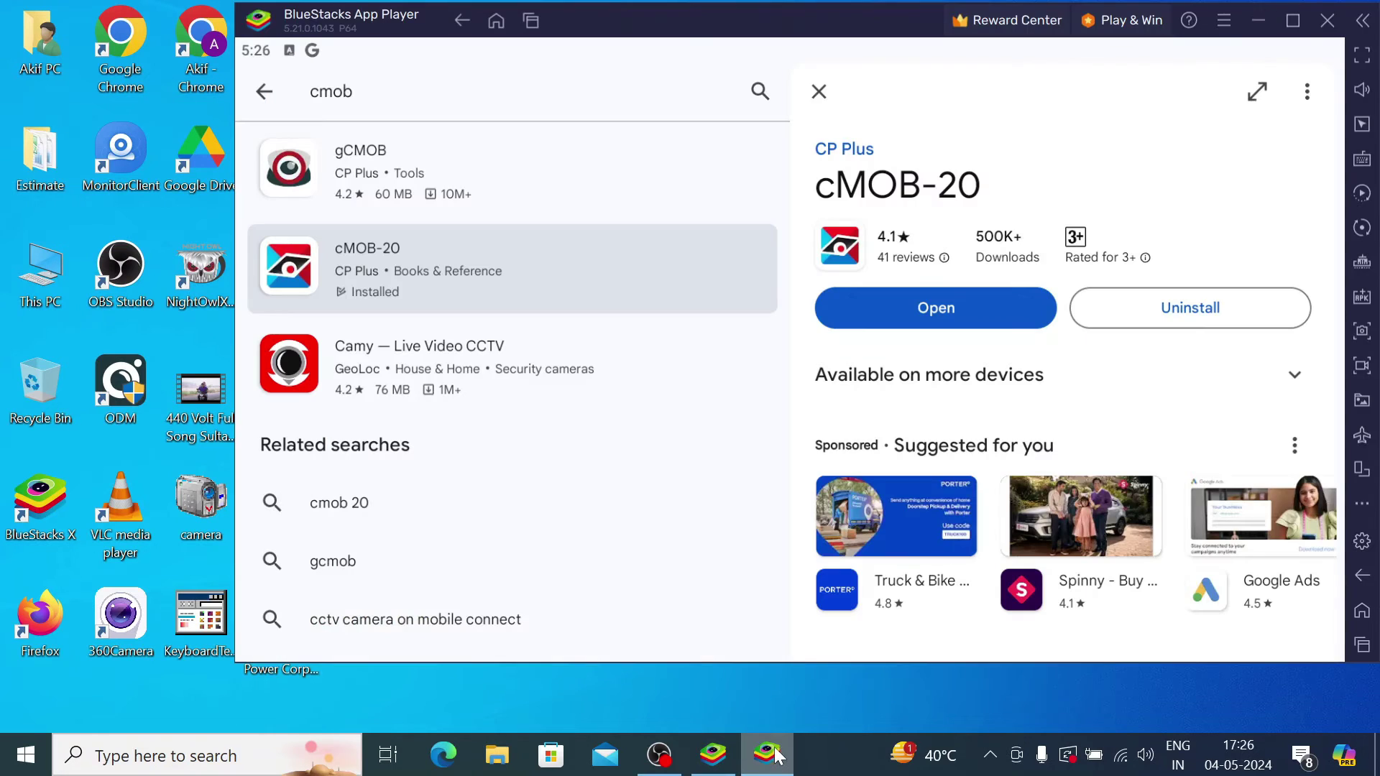
click(935, 320)
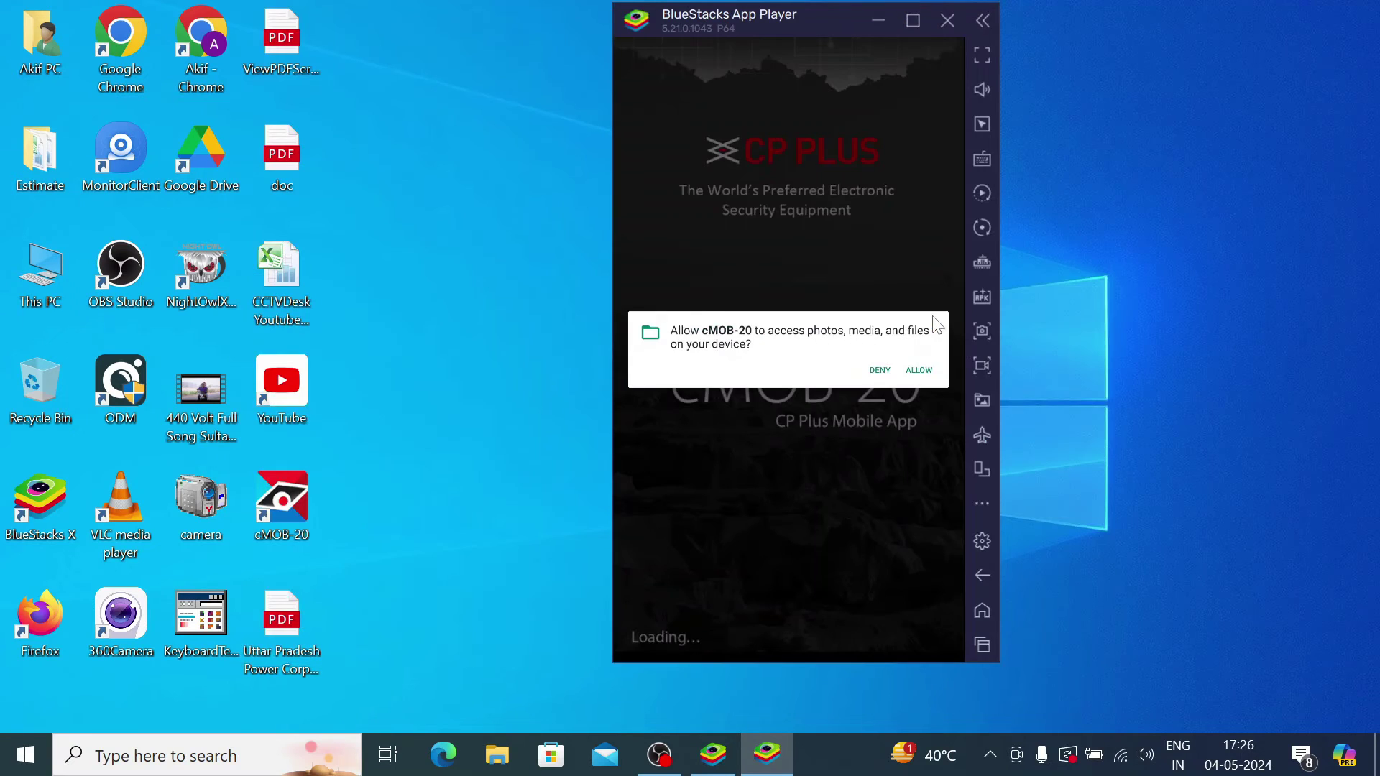
click(919, 370)
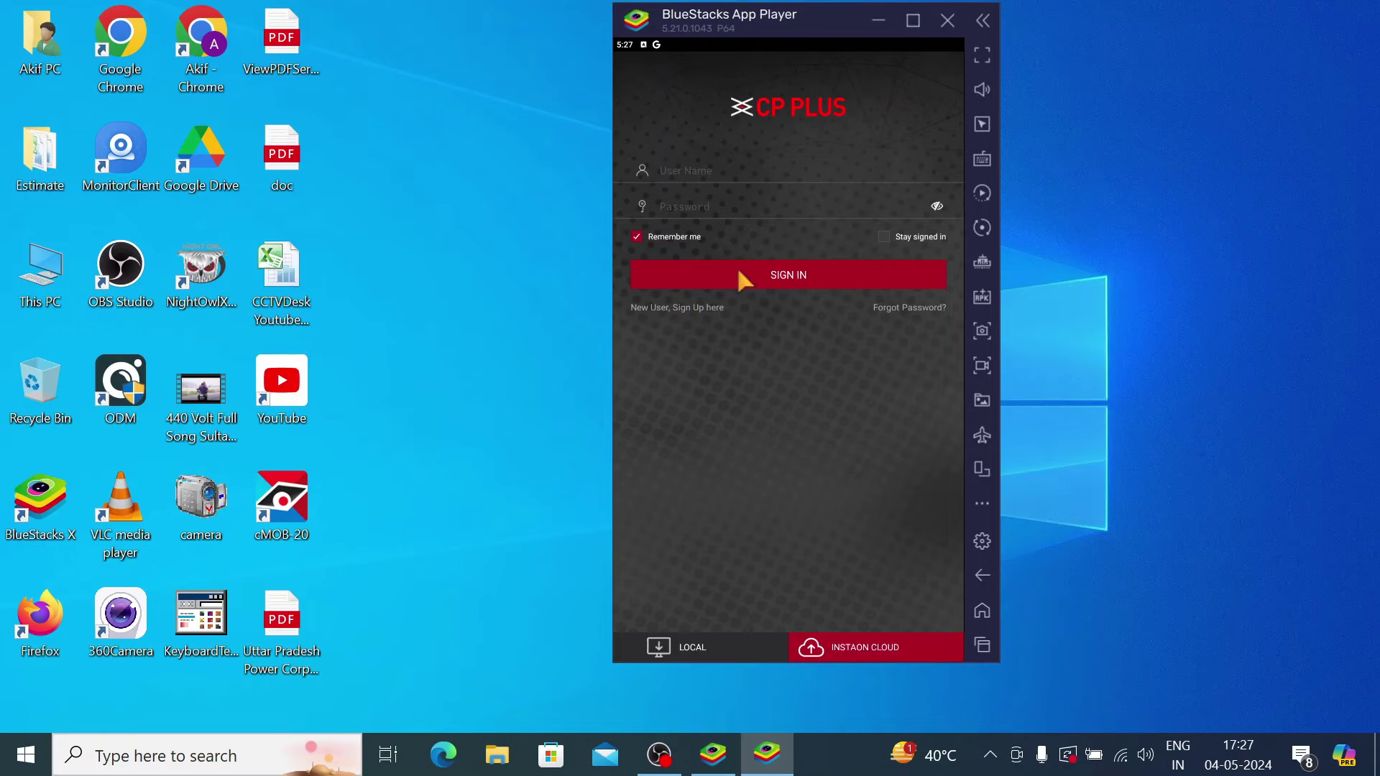
- Use LOCAL mode and start adding a new device from the Device List
click(683, 655)
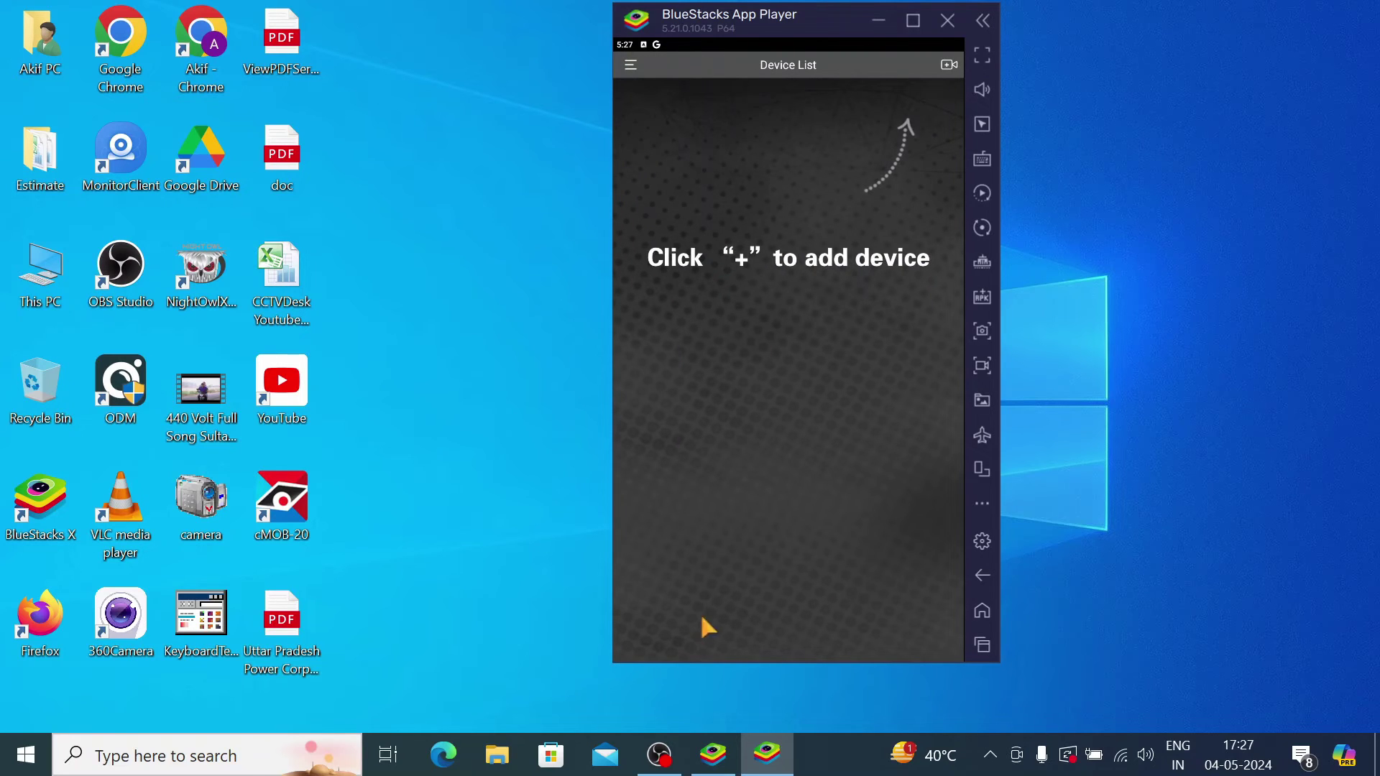
click(948, 64)
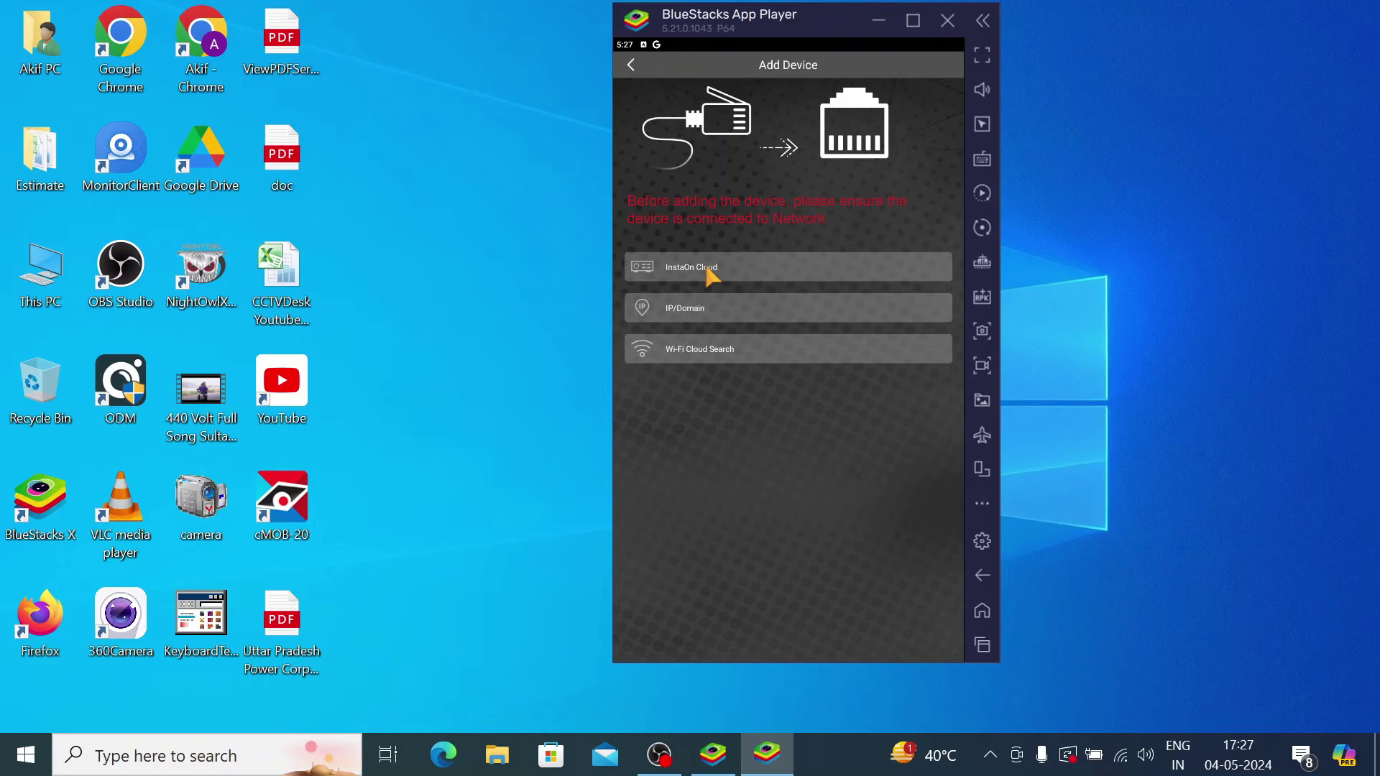
- Choose InstaOn Cloud and name the device 'Test Device'
click(728, 269)
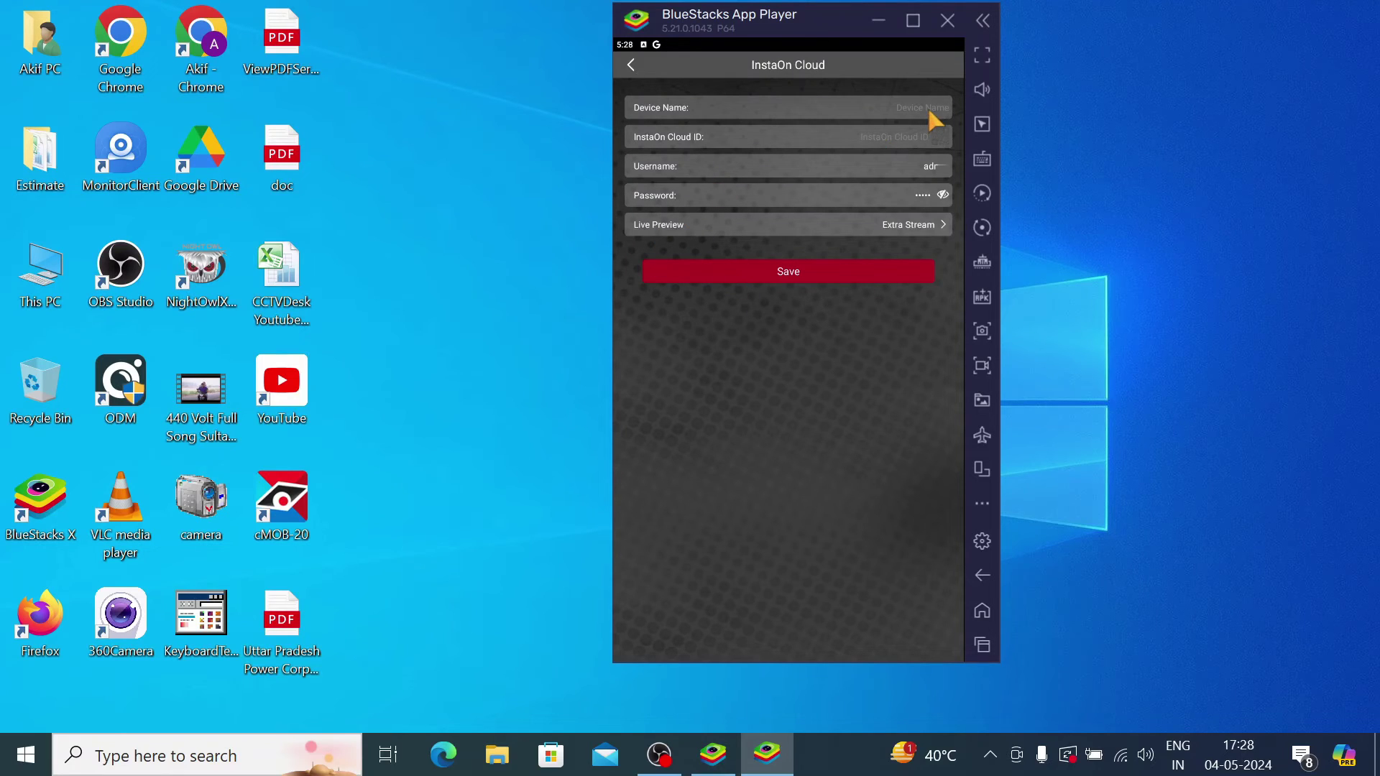
text(Test Device)
- Allow camera access, skip the QR scanner and enter the device's cloud ID manually
click(939, 135)
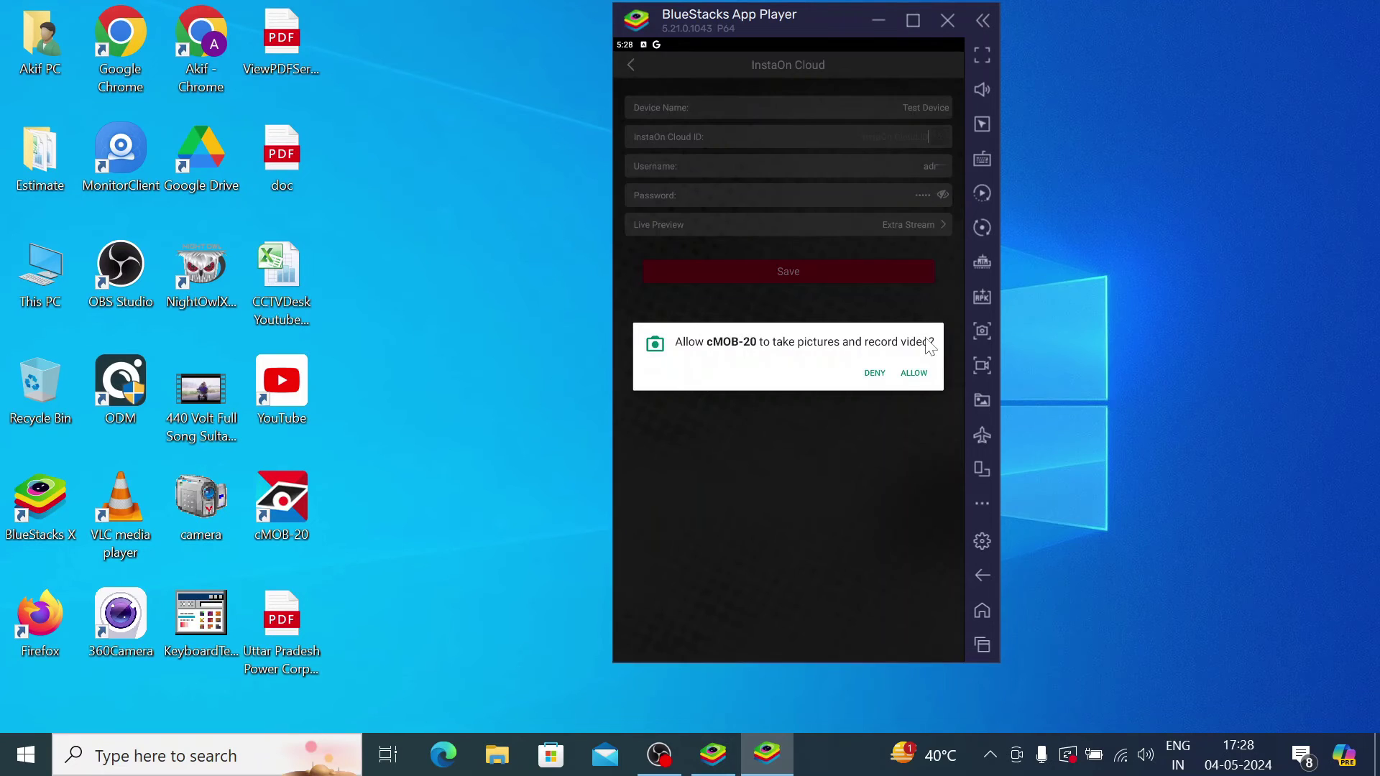
click(911, 381)
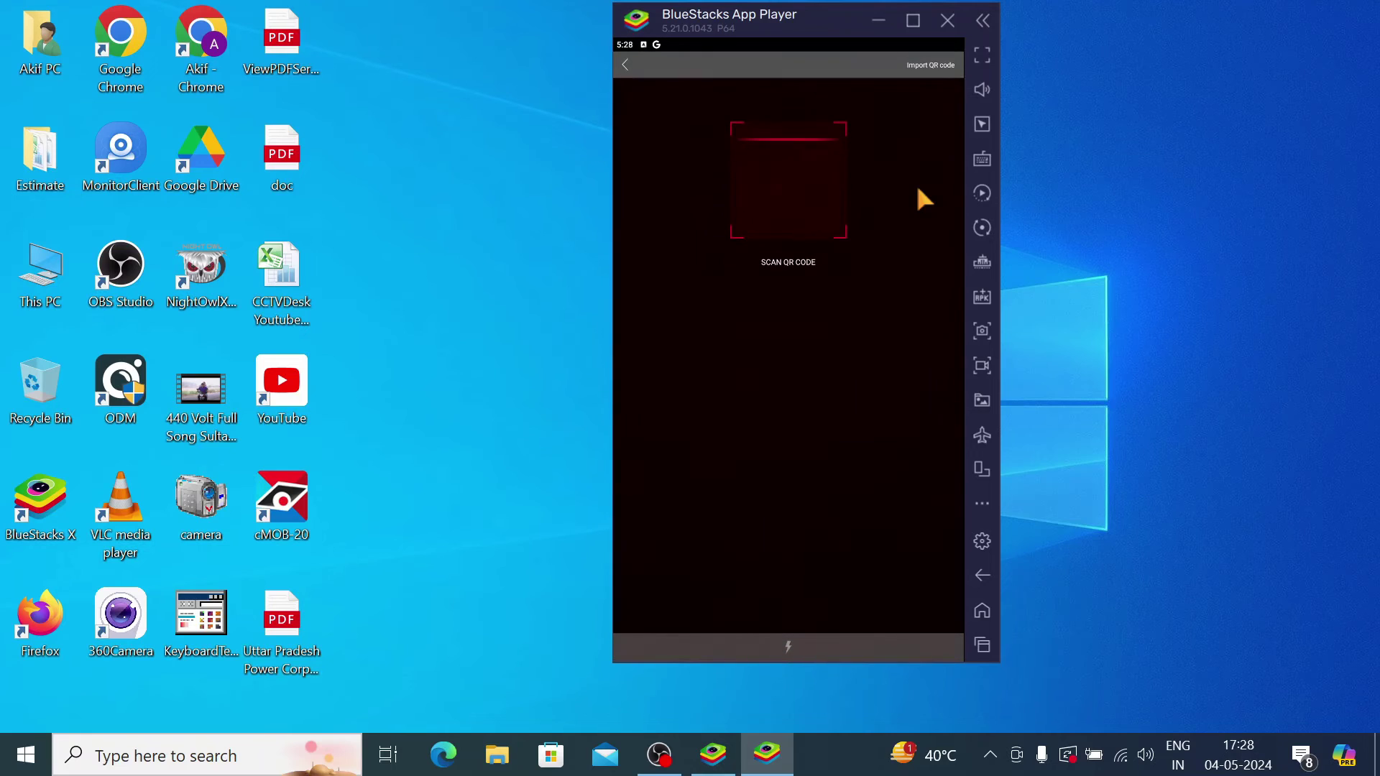
click(625, 65)
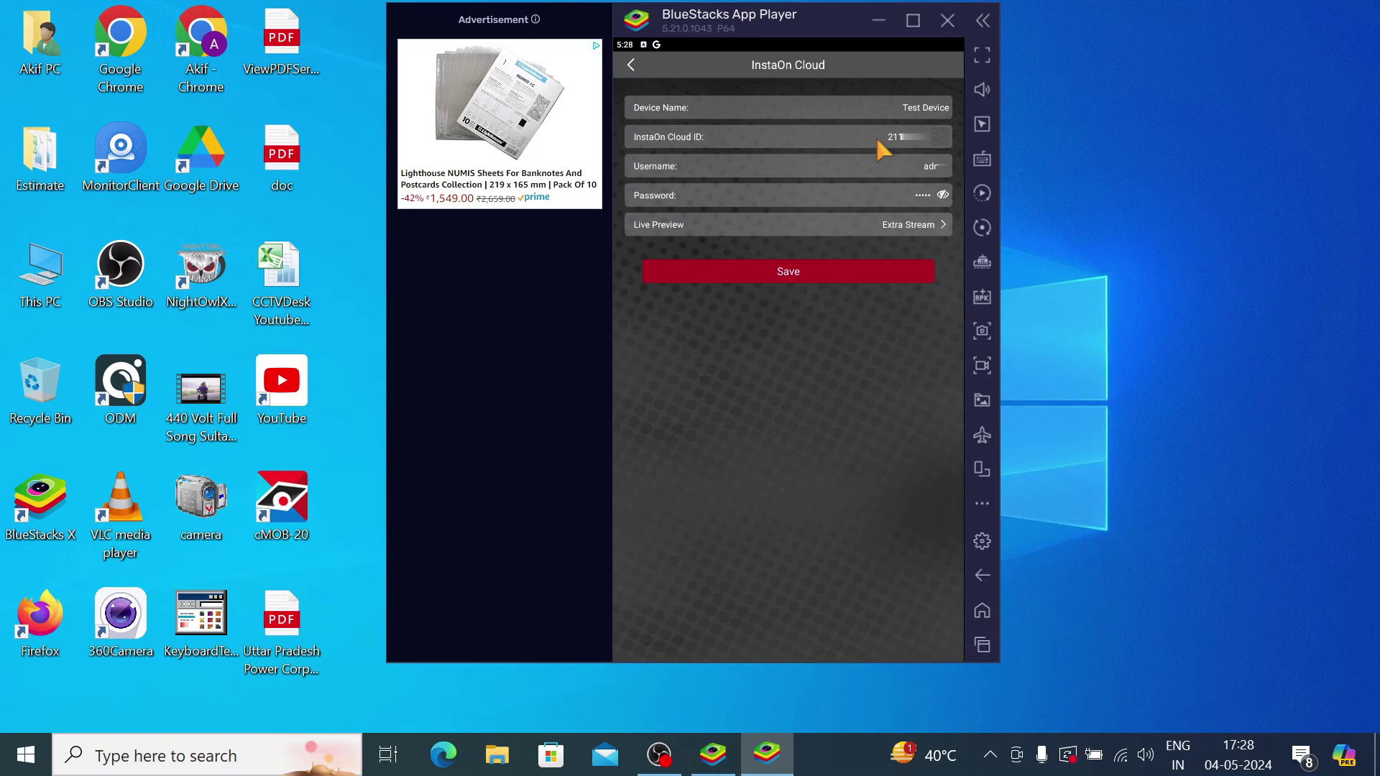
text(0124100)
- Replace the default device password with a new one
click(881, 171)
click(946, 194)
key(BackSpace)
key(BackSpace)
key(BackSpace)
key(BackSpace)
key(BackSpace)
text(a)
- Save Test Device and open Live Preview from the app's main menu
click(835, 269)
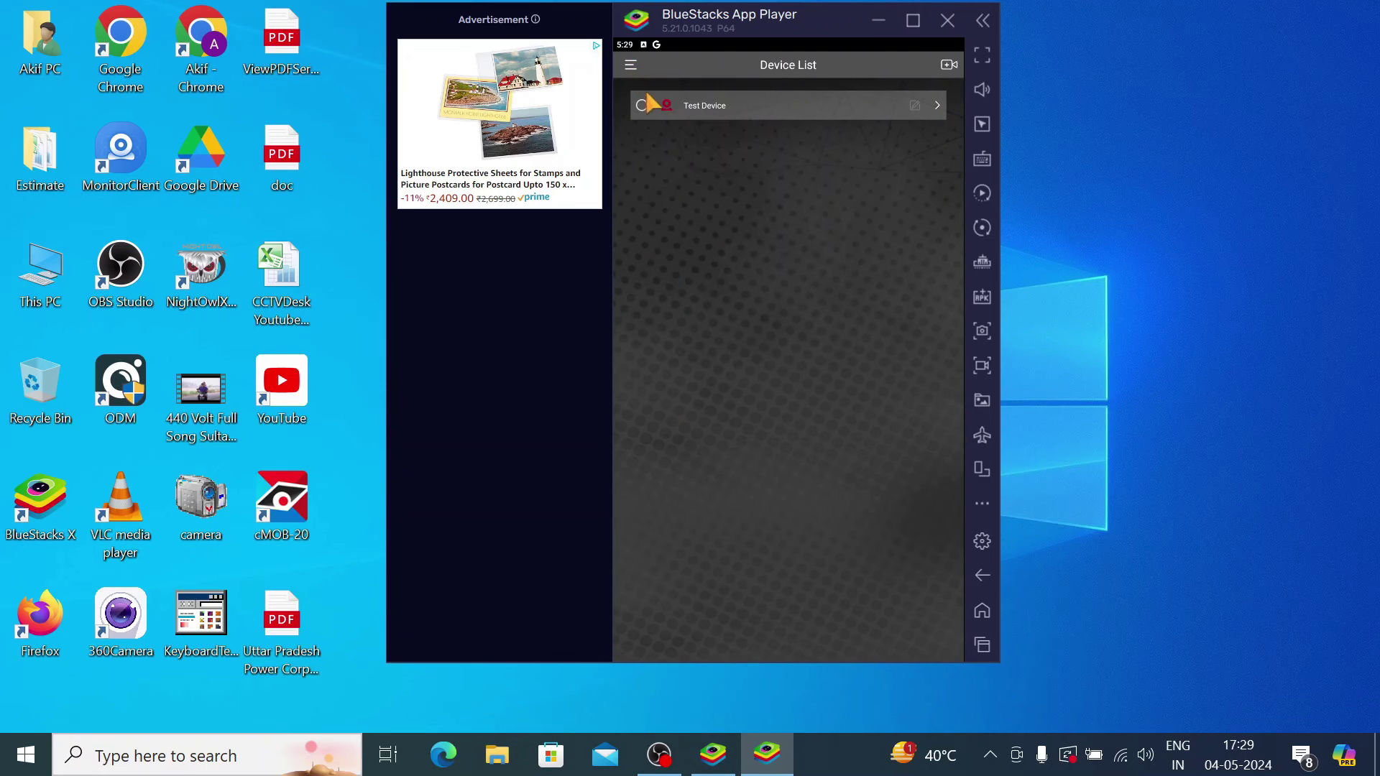
click(631, 63)
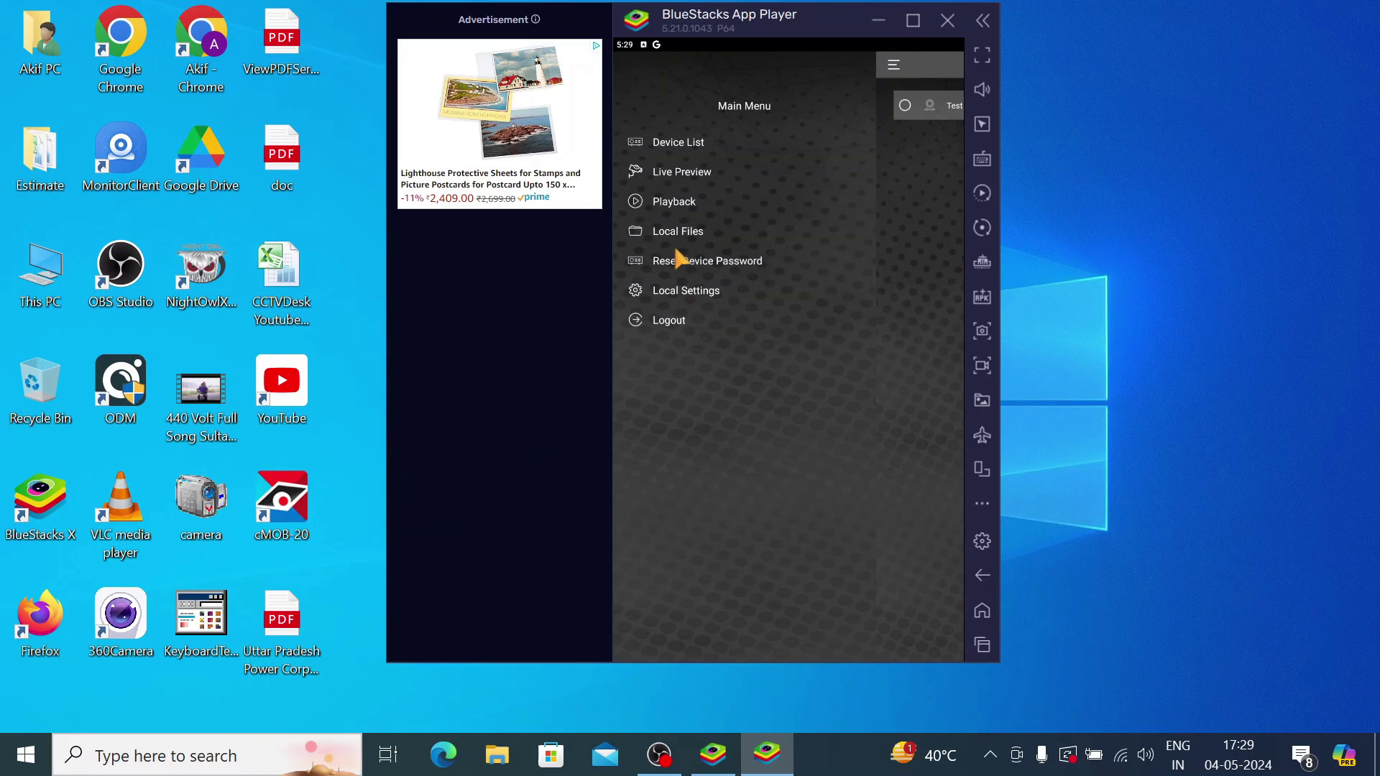
click(671, 172)
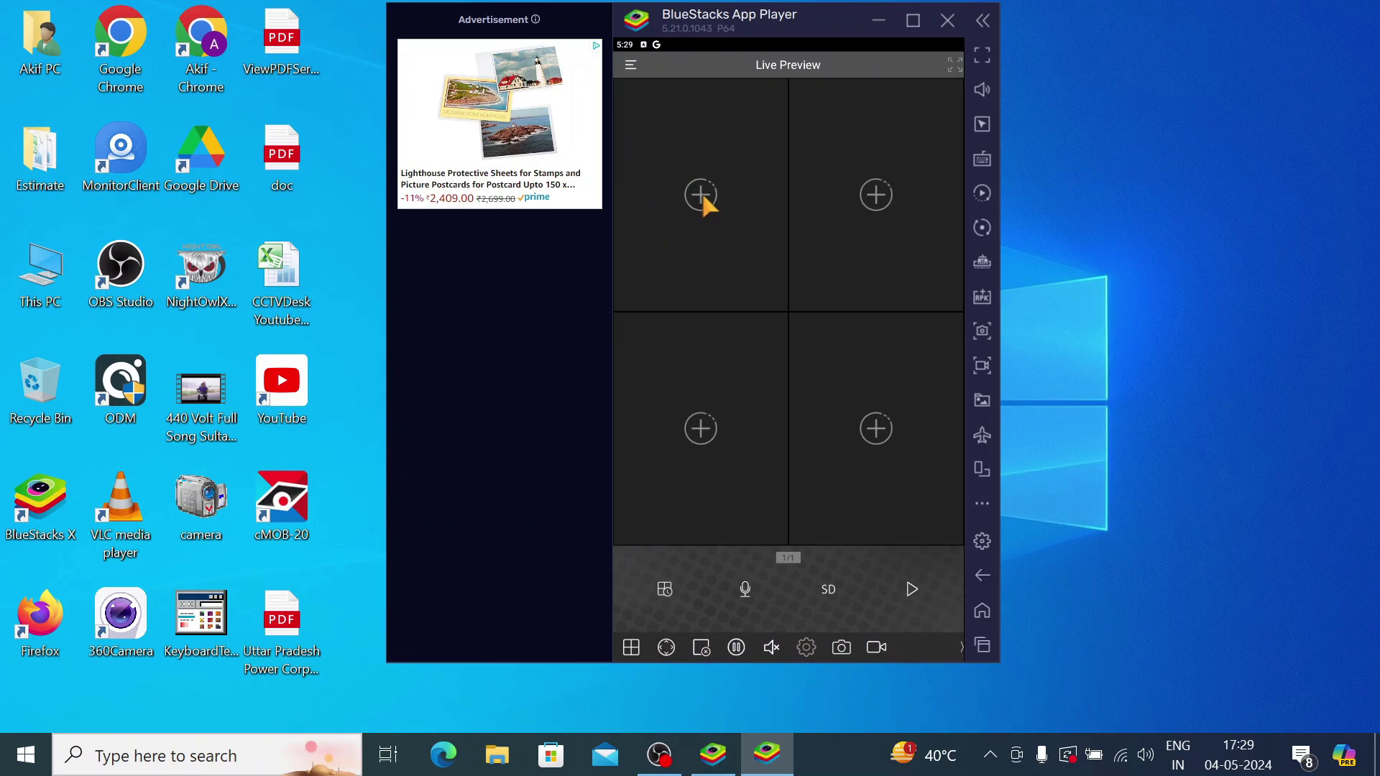